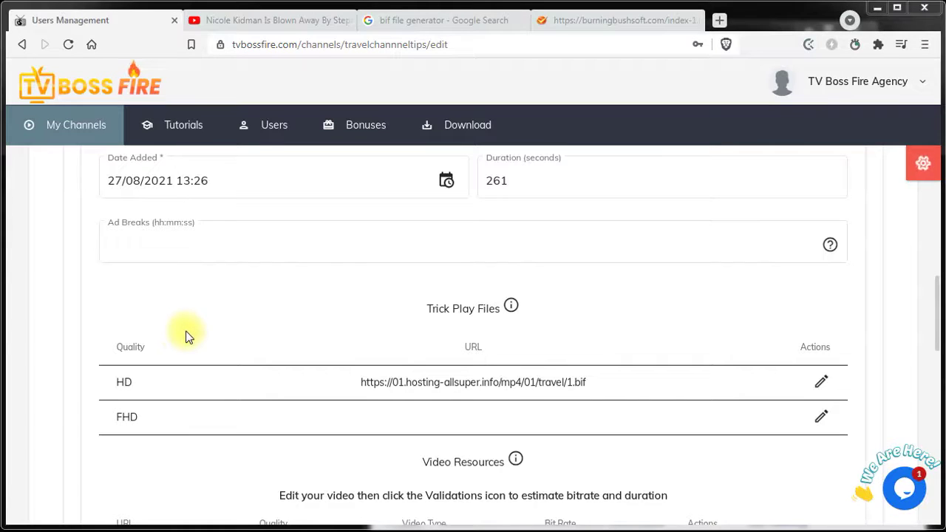
# - Review the Google results for "bif file generator" and the BIF Video File Creator 2 entry on the Burning Bush Software site
pyautogui.click(236, 26)
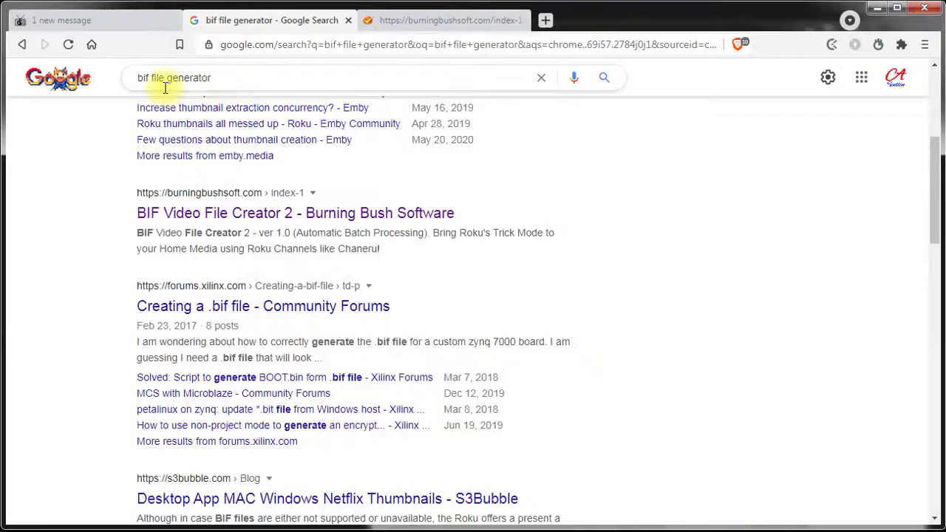
pyautogui.scroll(4, 597, 263)
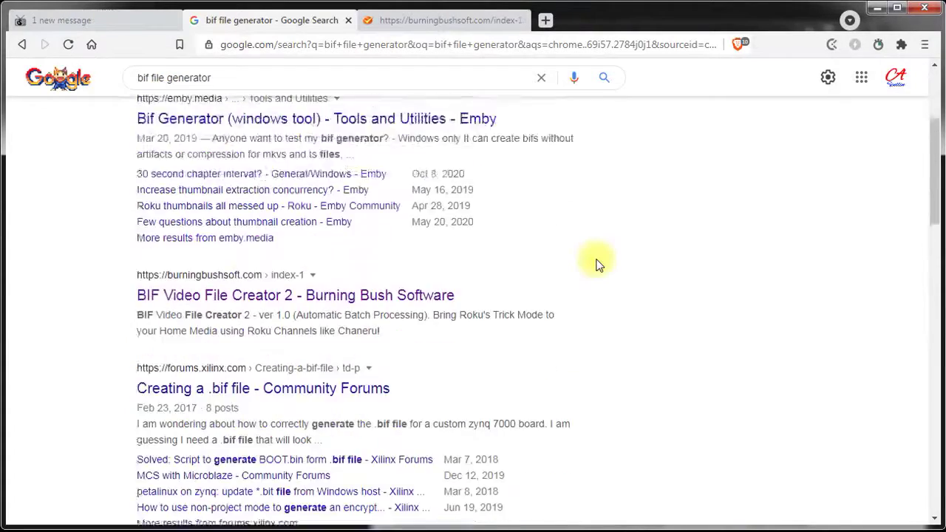
pyautogui.scroll(-10, 597, 263)
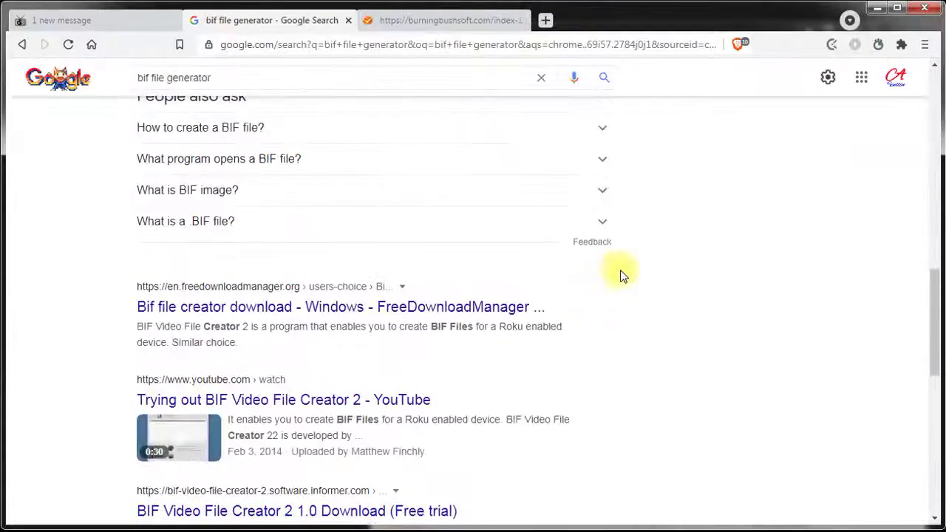
pyautogui.scroll(6, 621, 274)
pyautogui.scroll(6, 623, 268)
pyautogui.scroll(-3, 622, 271)
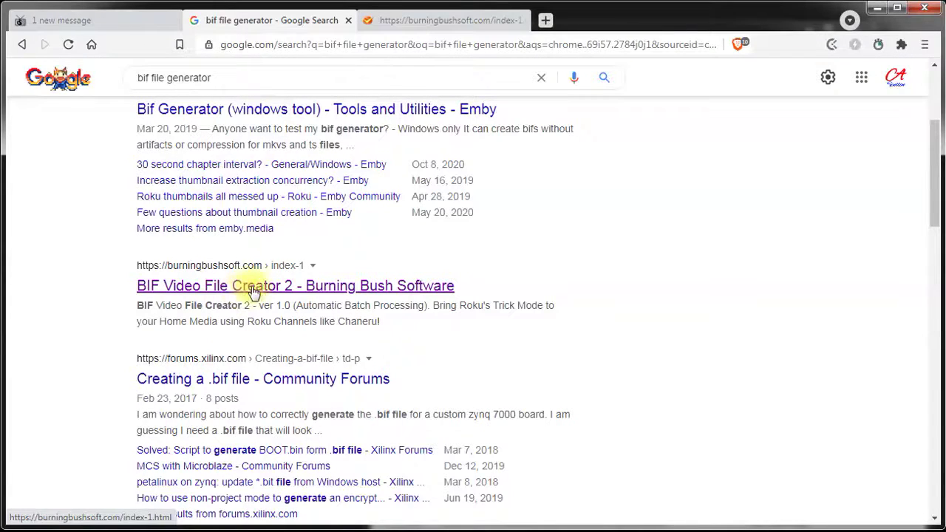
pyautogui.click(437, 21)
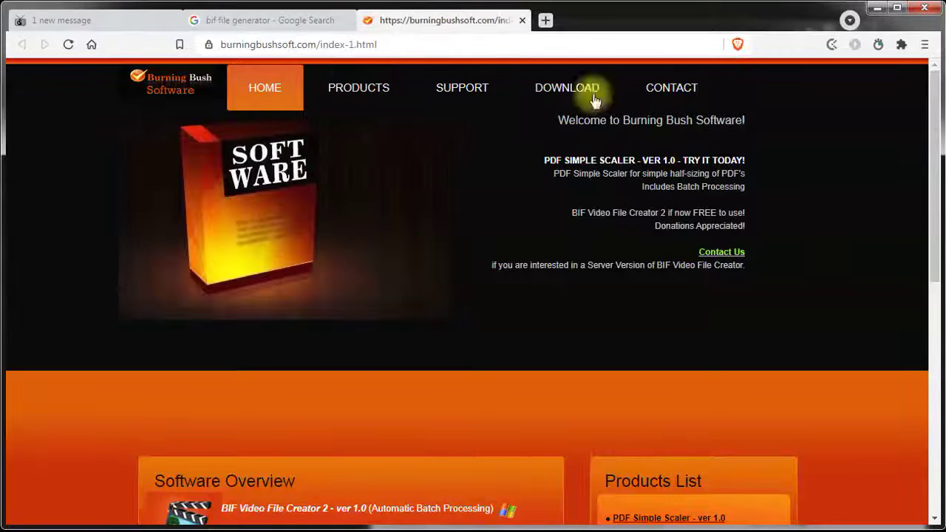
pyautogui.scroll(-3, 555, 244)
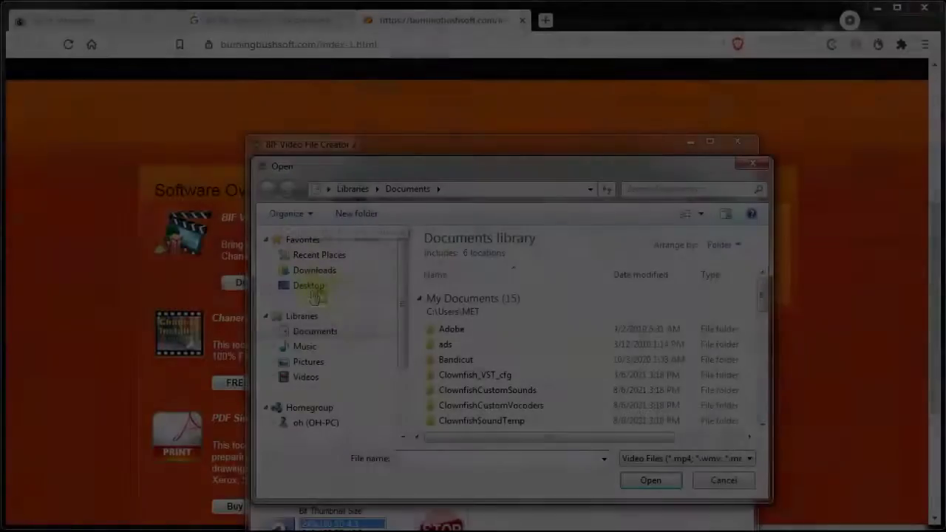
# - Add the Chapter1 video from the desktop's Best Travel channel\video folder as the input file in BIF Video File Creator 2
pyautogui.click(308, 285)
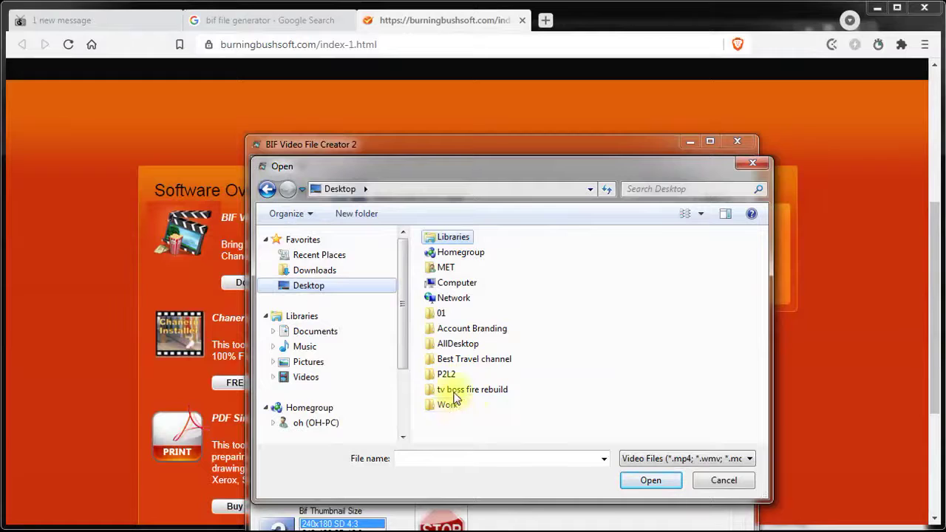
pyautogui.doubleClick(452, 360)
pyautogui.doubleClick(448, 302)
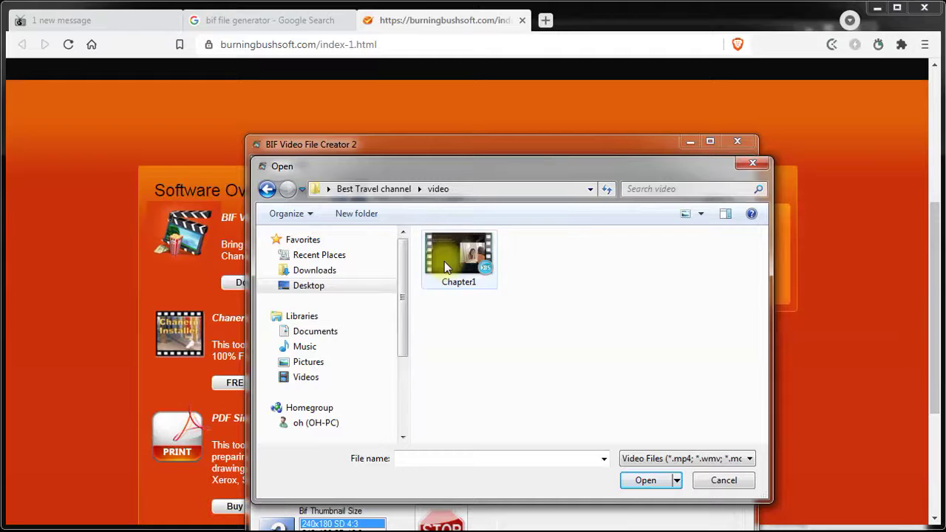
pyautogui.doubleClick(444, 267)
pyautogui.moveTo(444, 156); pyautogui.dragTo(422, 59)
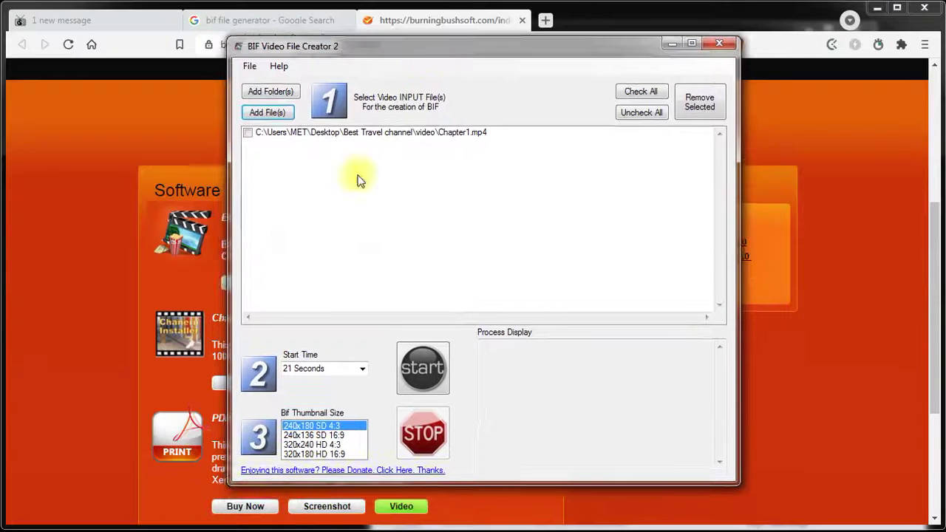
# - Set the BIF thumbnail size to 320x240 HD 4:3 and generate the BIF file for the Chapter1 video
pyautogui.click(308, 445)
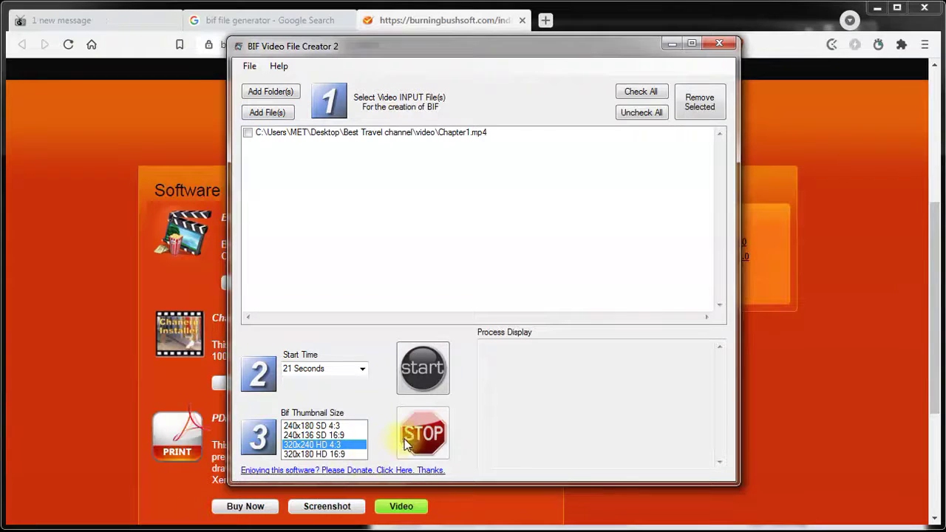
pyautogui.click(419, 373)
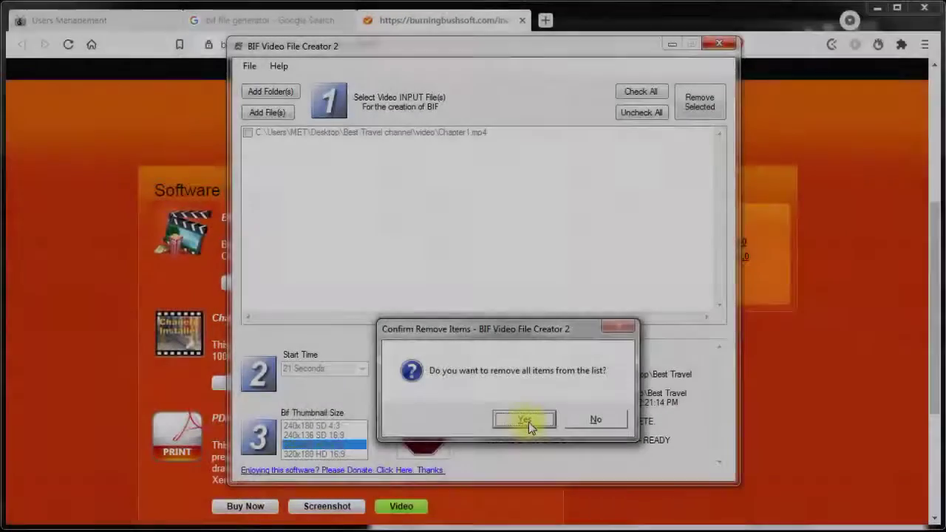
# - Remove all items from the input video list and exit BIF Video File Creator 2
pyautogui.click(522, 419)
pyautogui.click(720, 44)
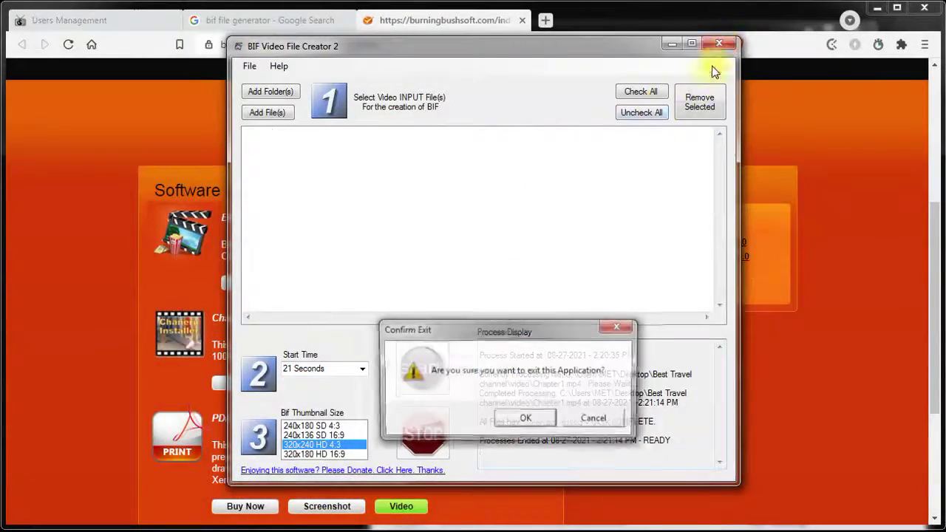
pyautogui.click(529, 421)
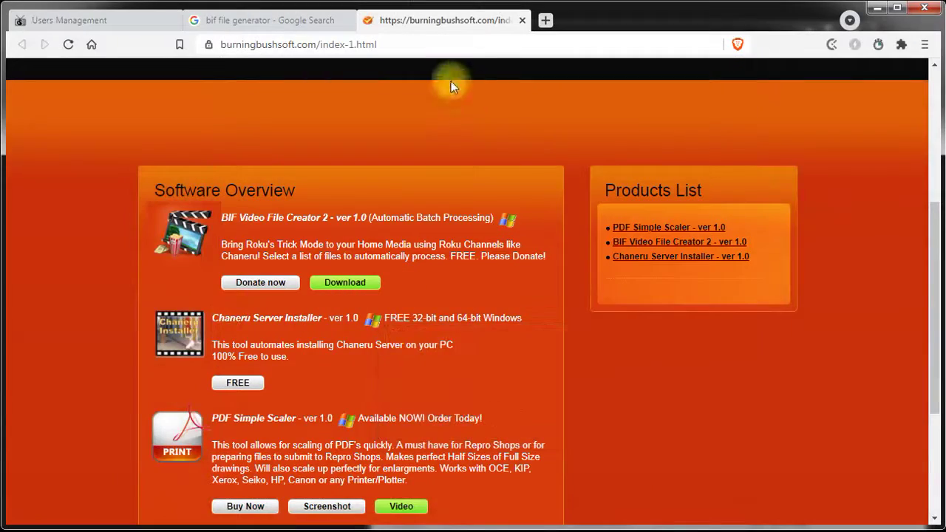
# - Close the Burning Bush Software and Google search pages, and select Chapter1.bif in the video folder in Windows Explorer
pyautogui.click(519, 22)
pyautogui.click(346, 21)
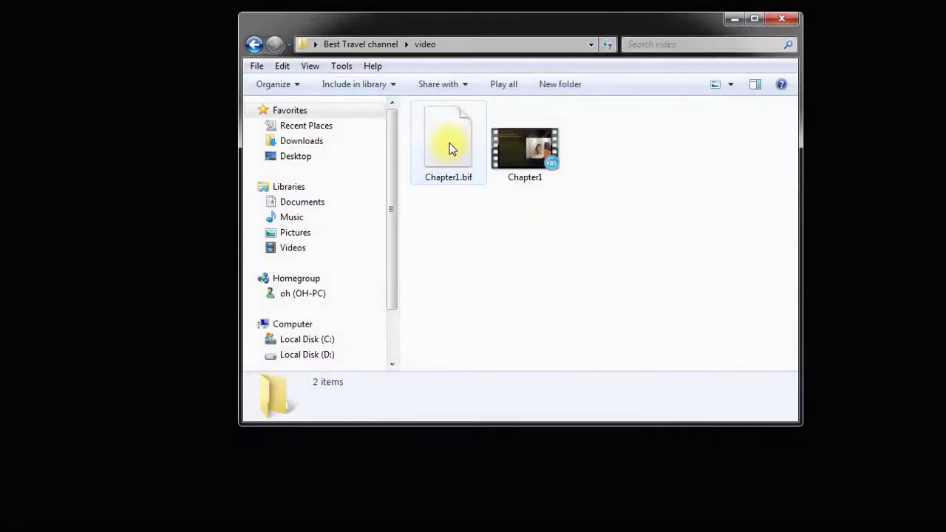
pyautogui.click(449, 142)
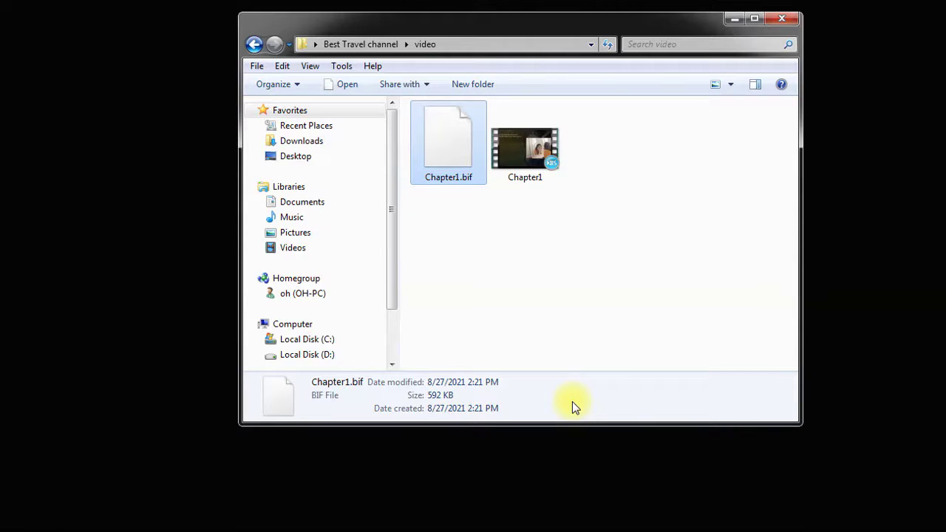
pyautogui.click(355, 44)
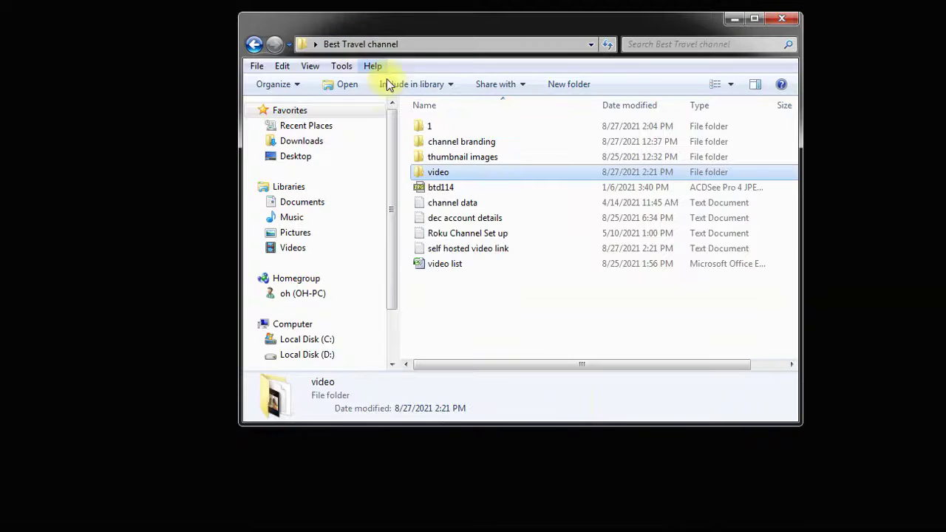
pyautogui.doubleClick(435, 249)
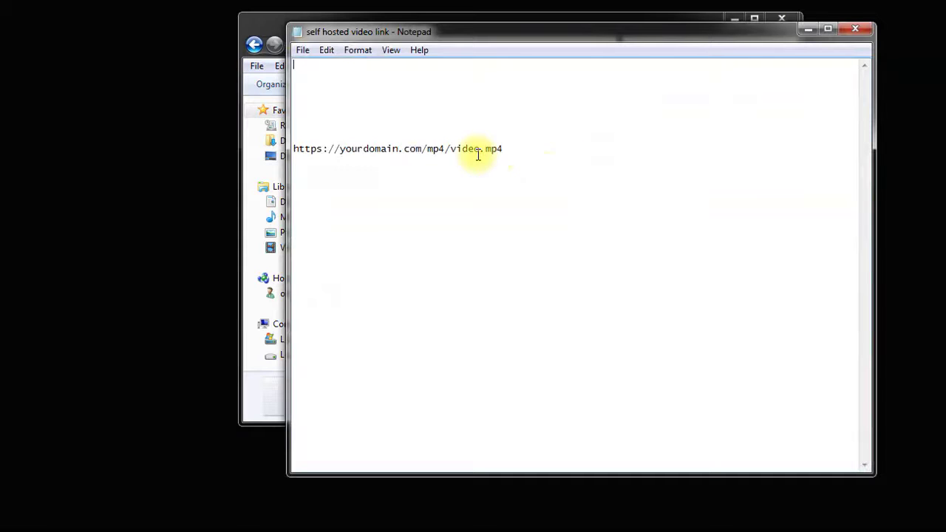
pyautogui.click(532, 149)
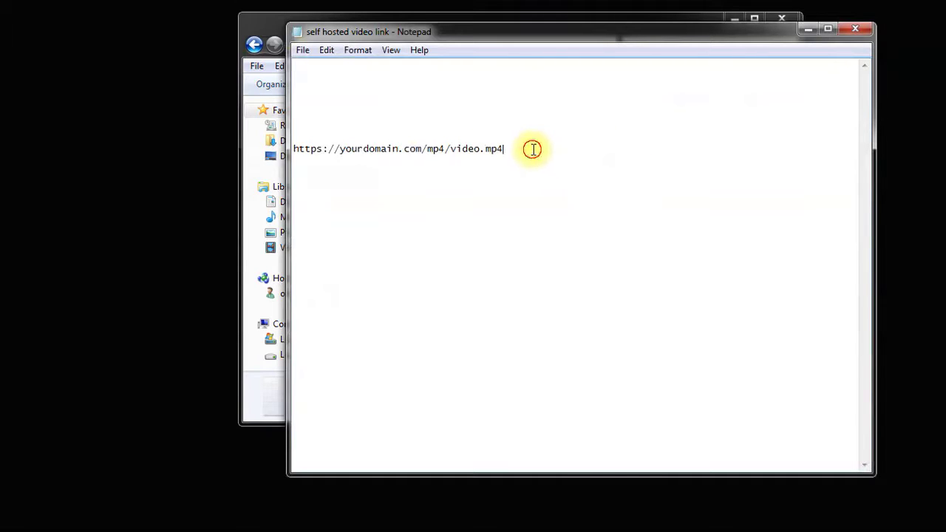
pyautogui.press('BackSpace')
pyautogui.press('BackSpace')
pyautogui.press('BackSpace')
pyautogui.write('bif')
pyautogui.click(855, 28)
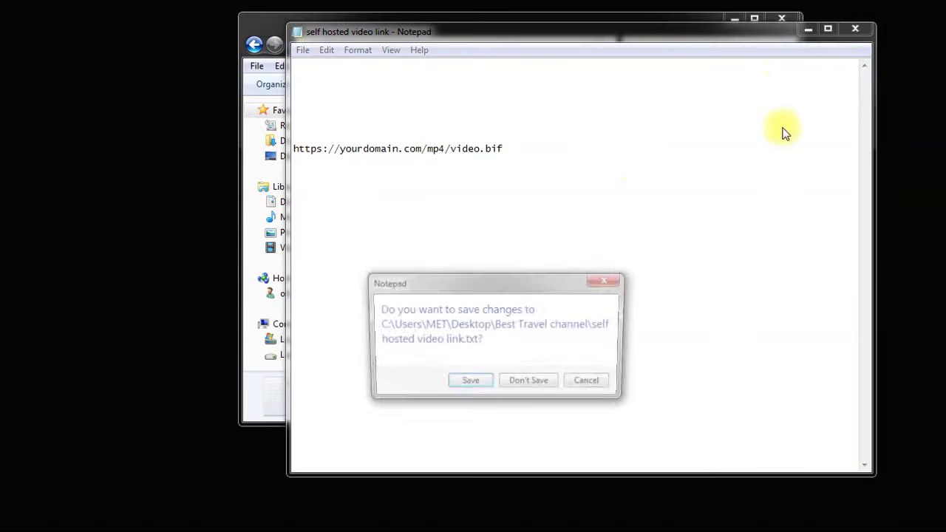
pyautogui.click(515, 385)
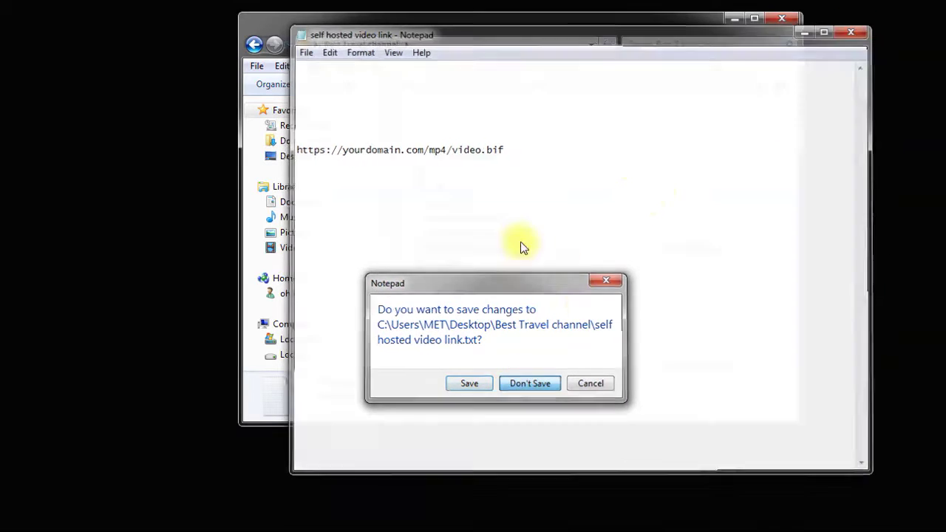